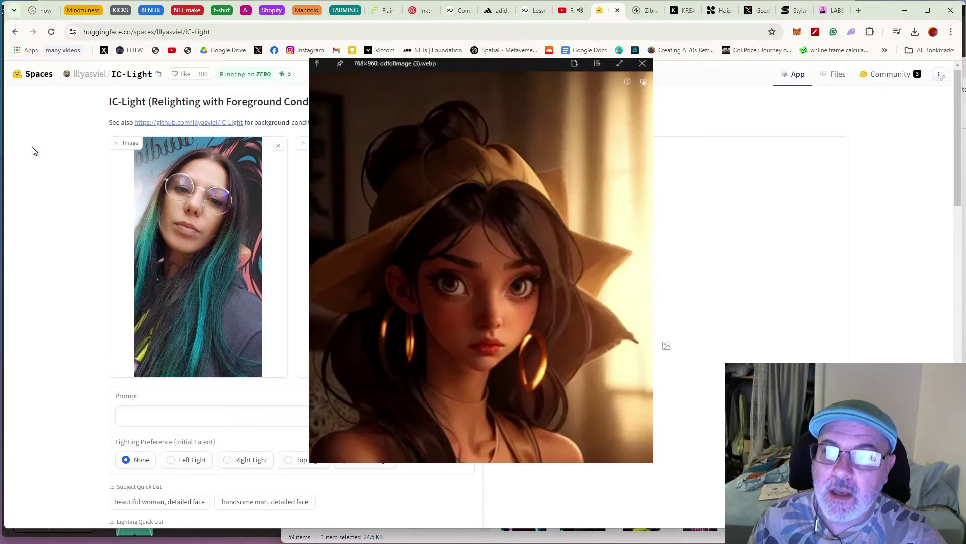
# Flip between the neon-lit and warm-lit sample images in the preview.
pyautogui.press('Left')
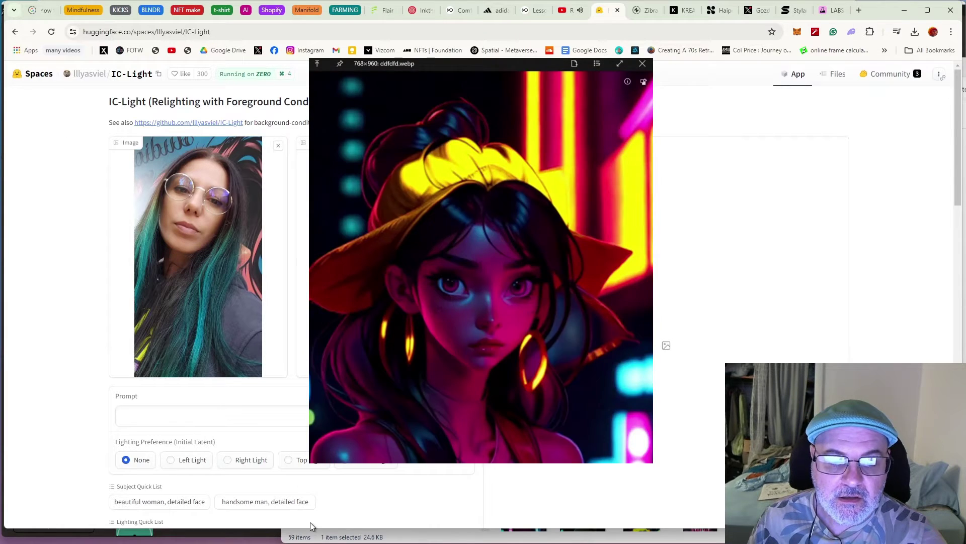
pyautogui.press('Right')
# Replace the input image with IMG_6274.JPG and set the prompt to 'beautiful woman, detailed face'.
pyautogui.press('Escape')
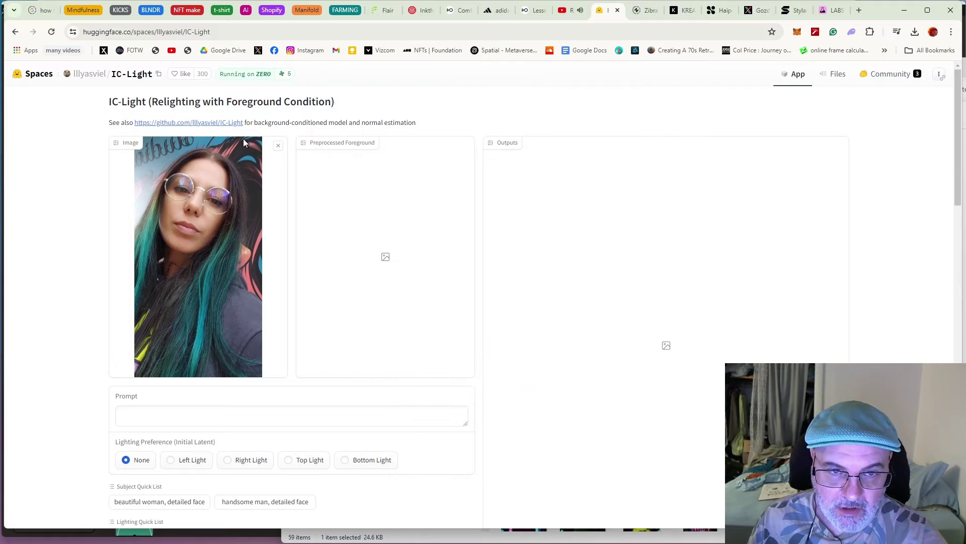
pyautogui.click(278, 149)
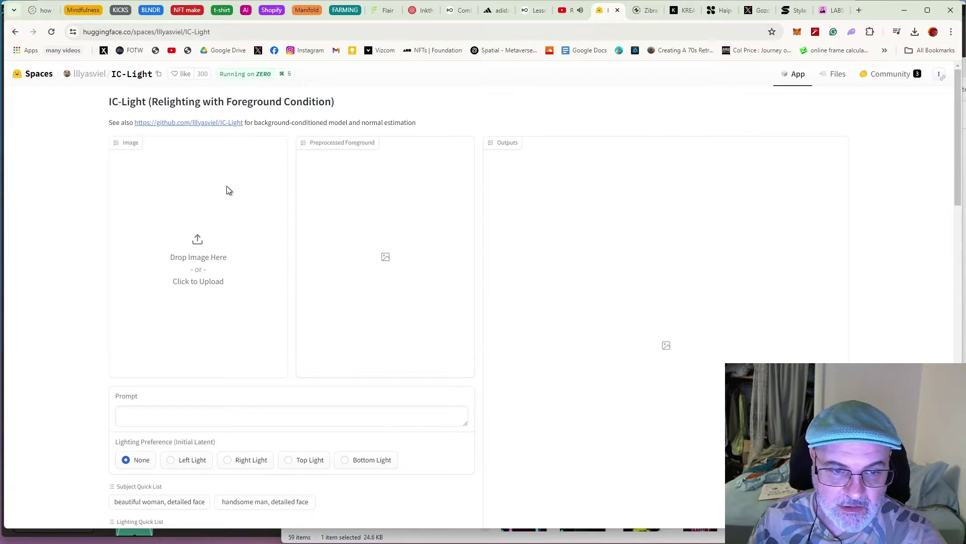
pyautogui.click(211, 242)
pyautogui.click(246, 141)
pyautogui.doubleClick(246, 142)
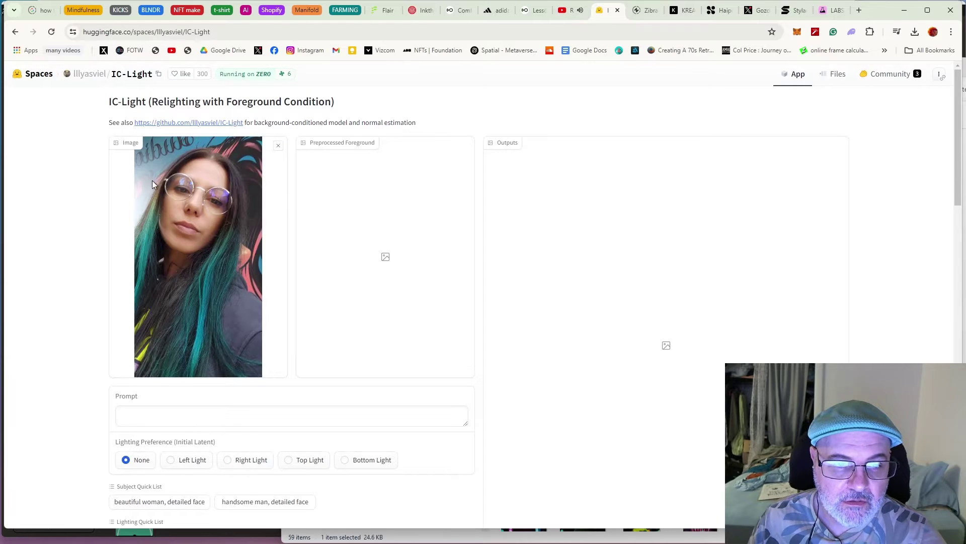
pyautogui.scroll(-2, 251, 314)
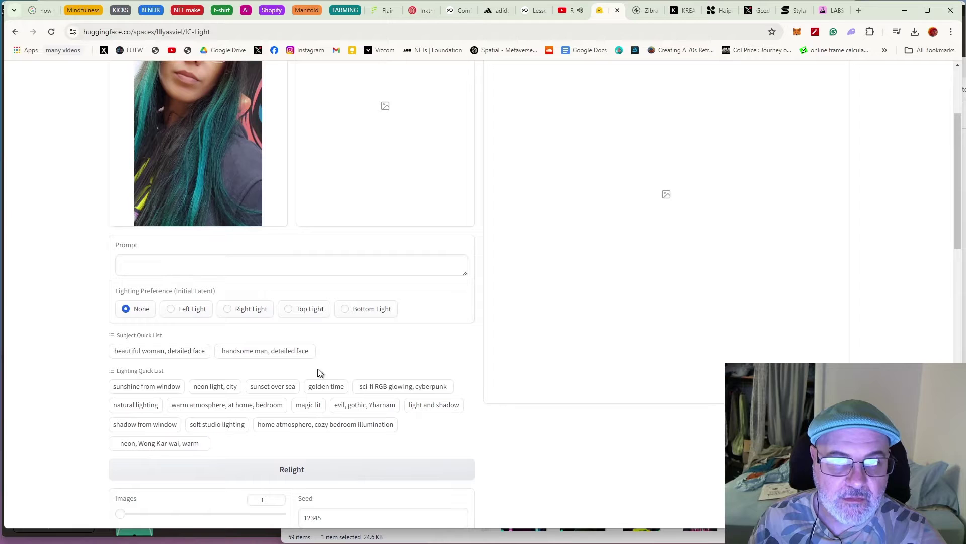
pyautogui.click(130, 355)
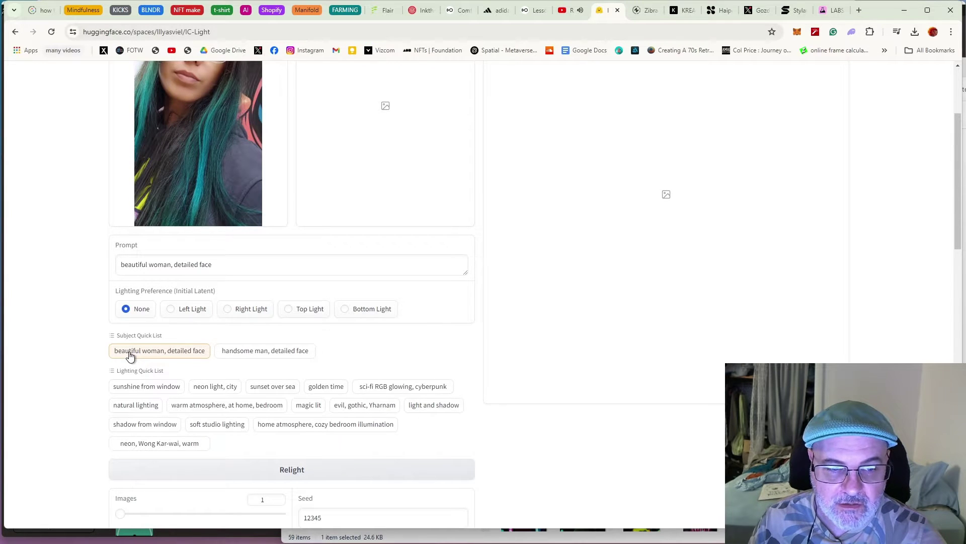
pyautogui.click(231, 269)
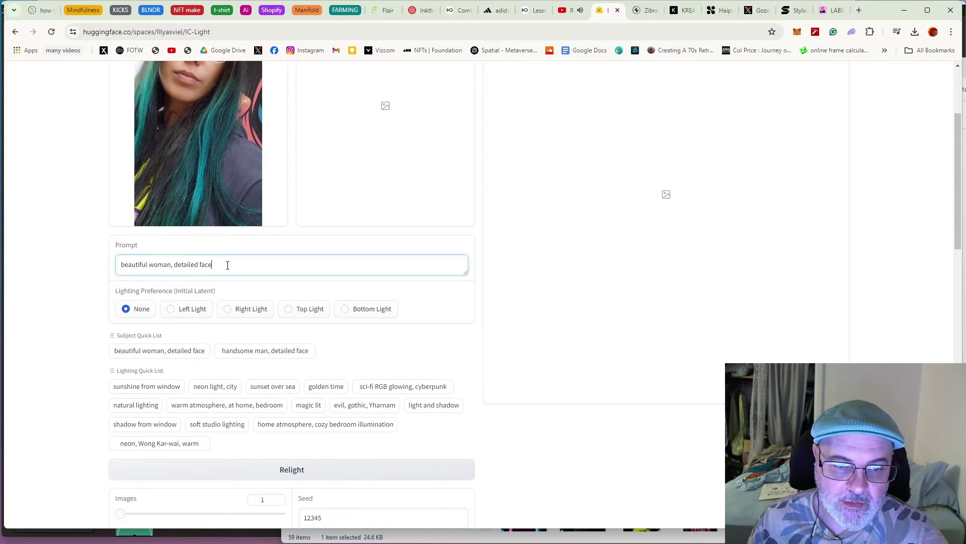
# Choose Top Light as the lighting preference and 'sunset over sea' as the prompt lighting.
pyautogui.click(247, 317)
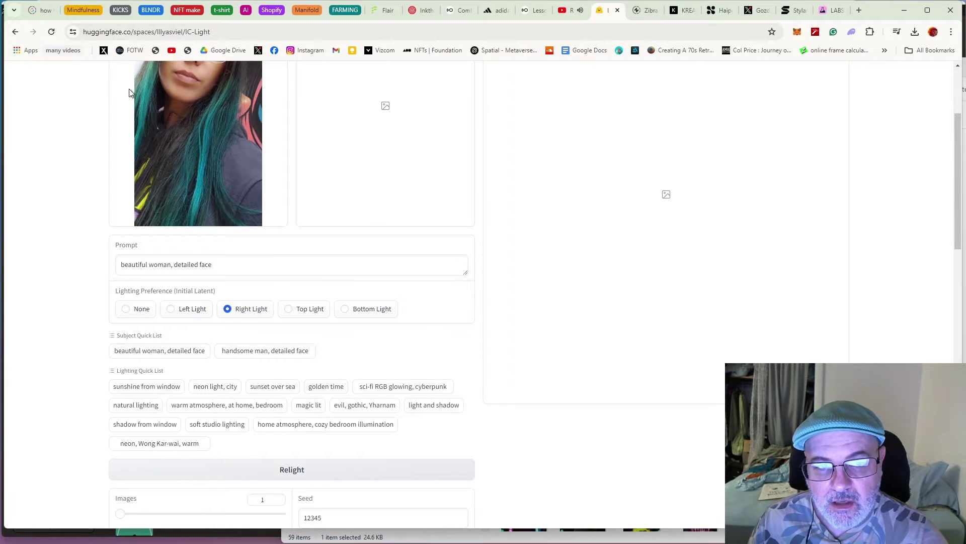
pyautogui.scroll(3, 144, 120)
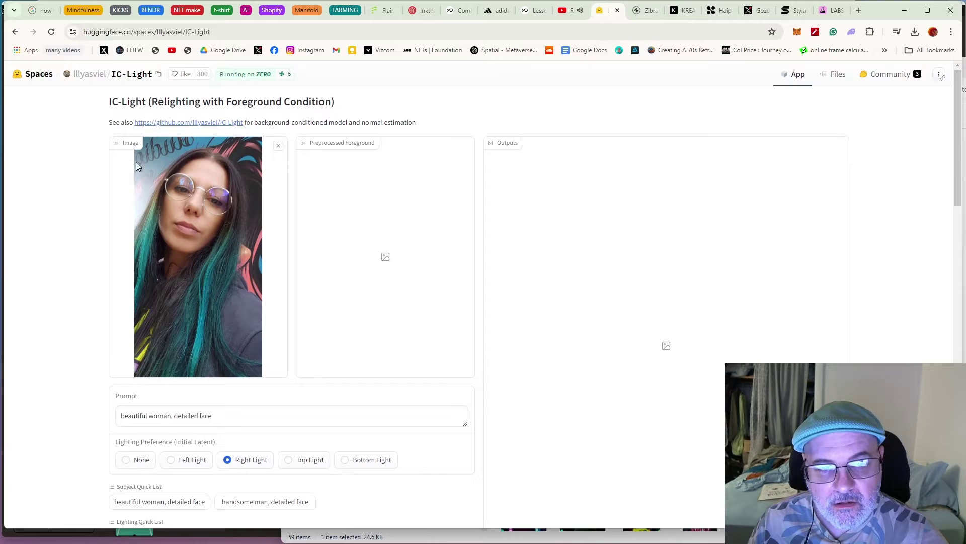
pyautogui.click(305, 463)
pyautogui.scroll(-3, 287, 402)
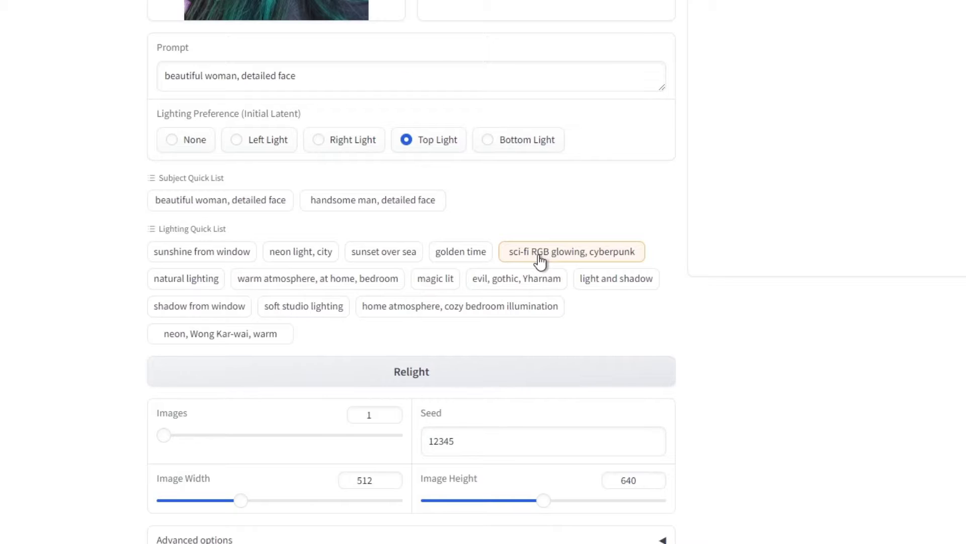
pyautogui.click(540, 256)
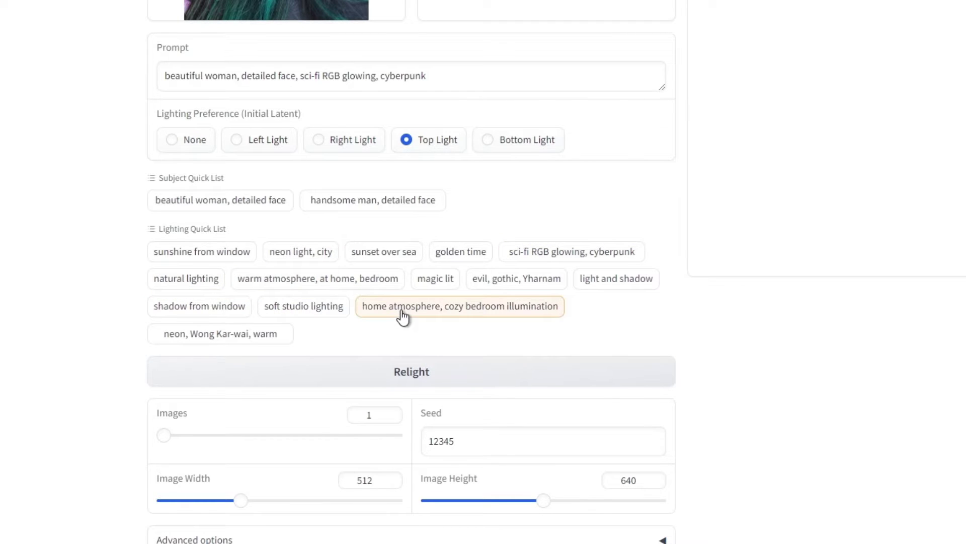
pyautogui.click(367, 262)
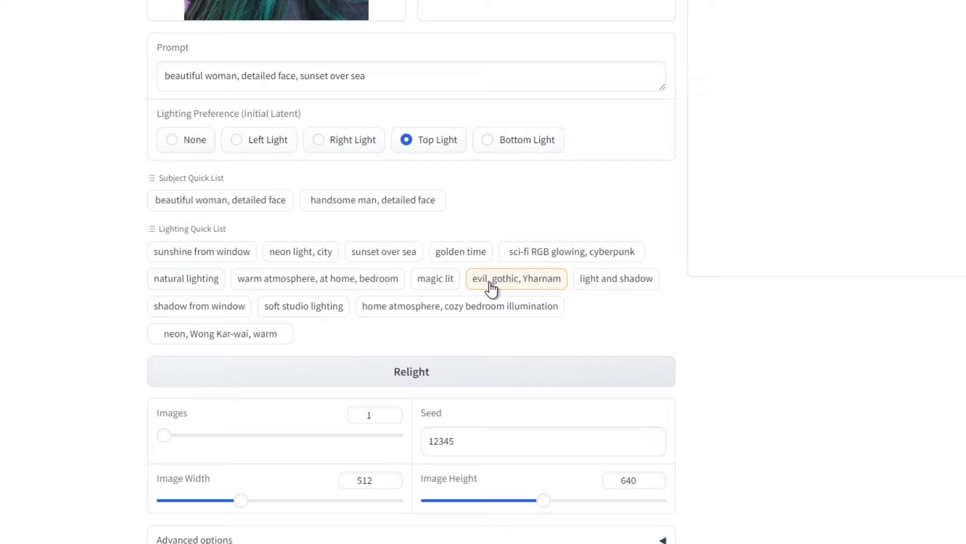
# Switch the prompt lighting back to 'sci-fi RGB glowing, cyberpunk'.
pyautogui.click(585, 263)
pyautogui.scroll(-4, 278, 259)
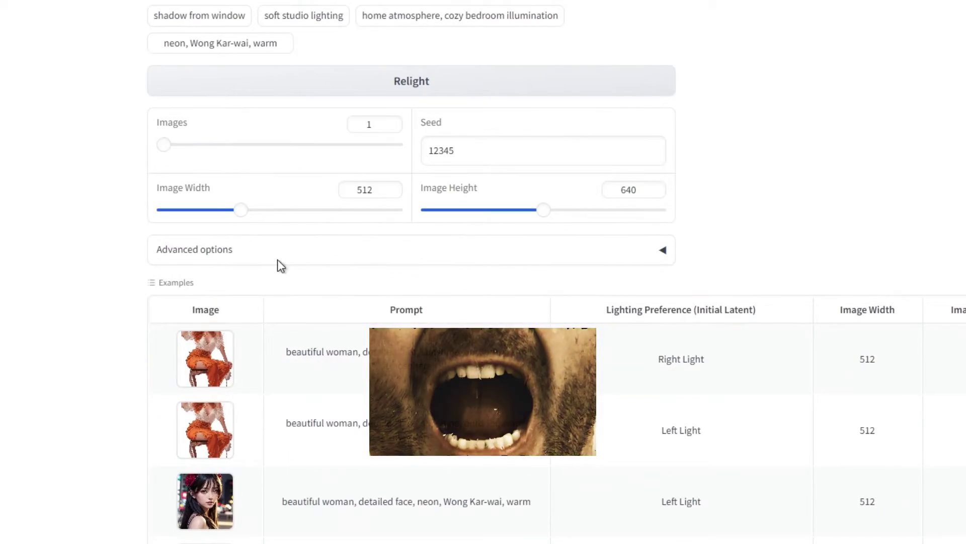
pyautogui.click(244, 253)
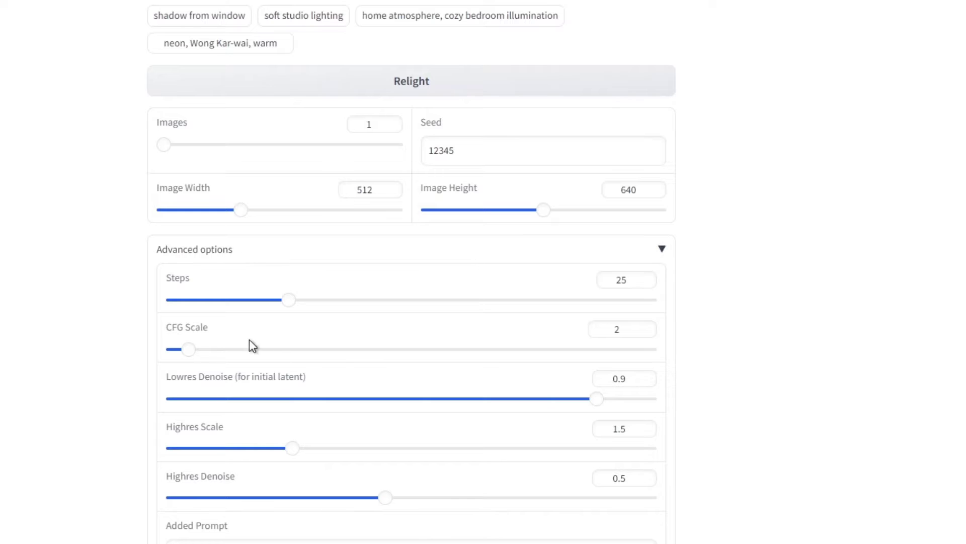
pyautogui.click(330, 254)
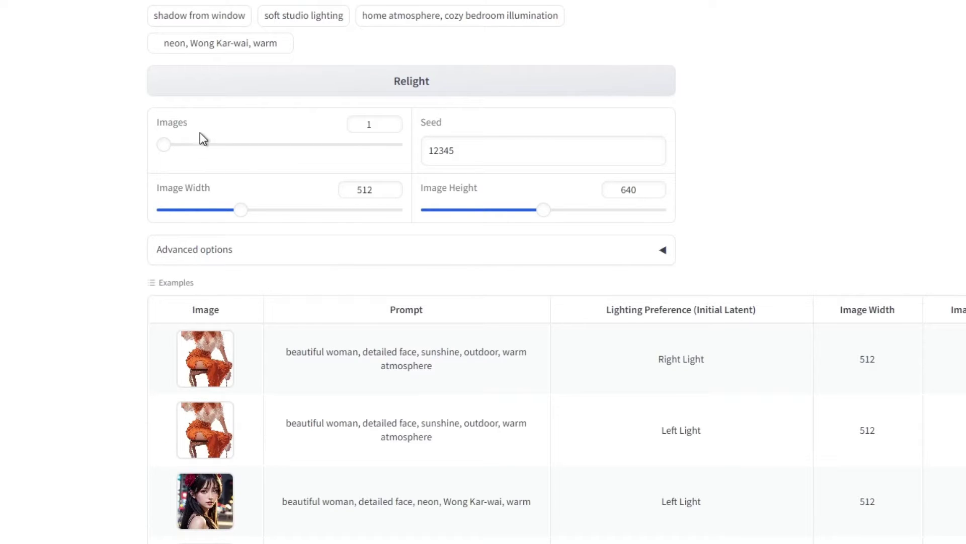
# Set 2 output images with a width of 704 and a height of 960.
pyautogui.moveTo(165, 145); pyautogui.dragTo(248, 145)
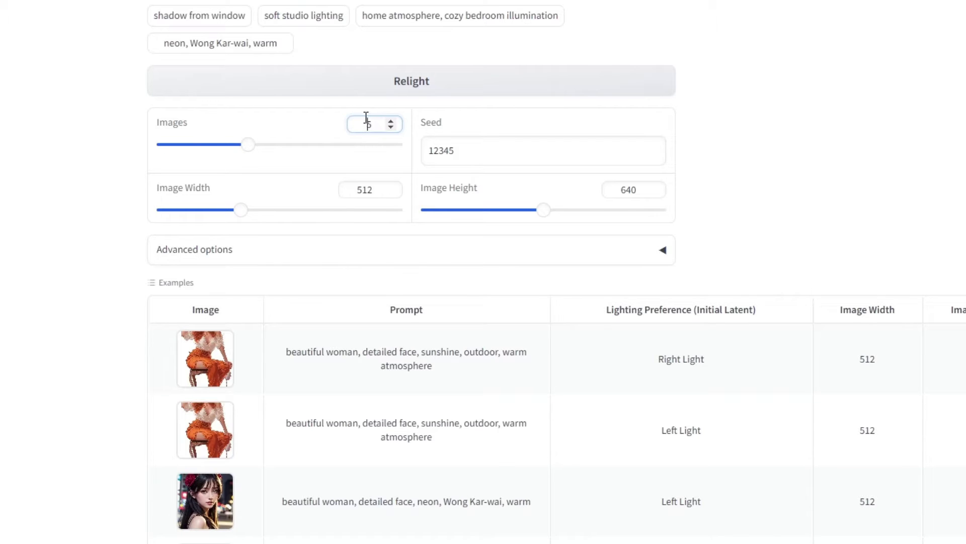
pyautogui.press('BackSpace')
pyautogui.write('2')
pyautogui.click(132, 135)
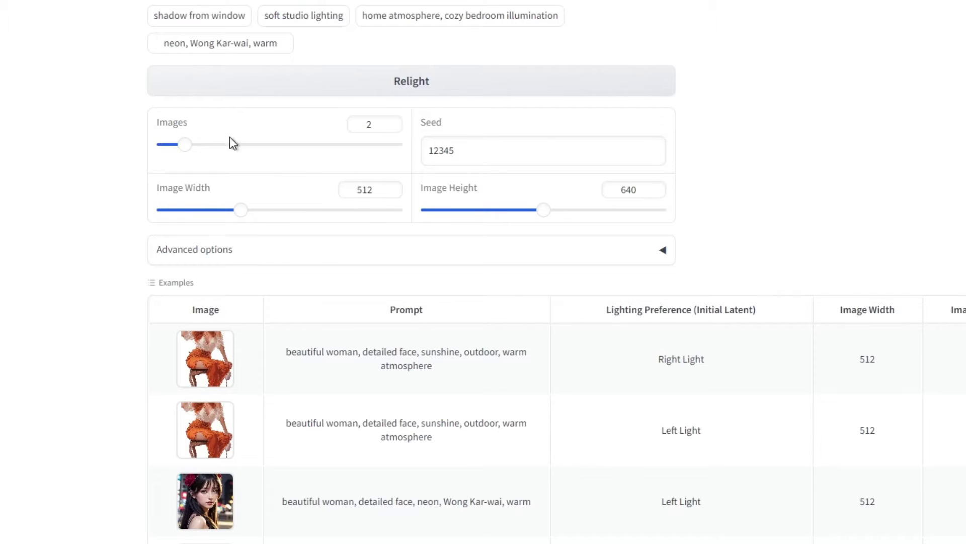
pyautogui.moveTo(242, 214); pyautogui.dragTo(278, 211)
pyautogui.moveTo(544, 218); pyautogui.dragTo(640, 227)
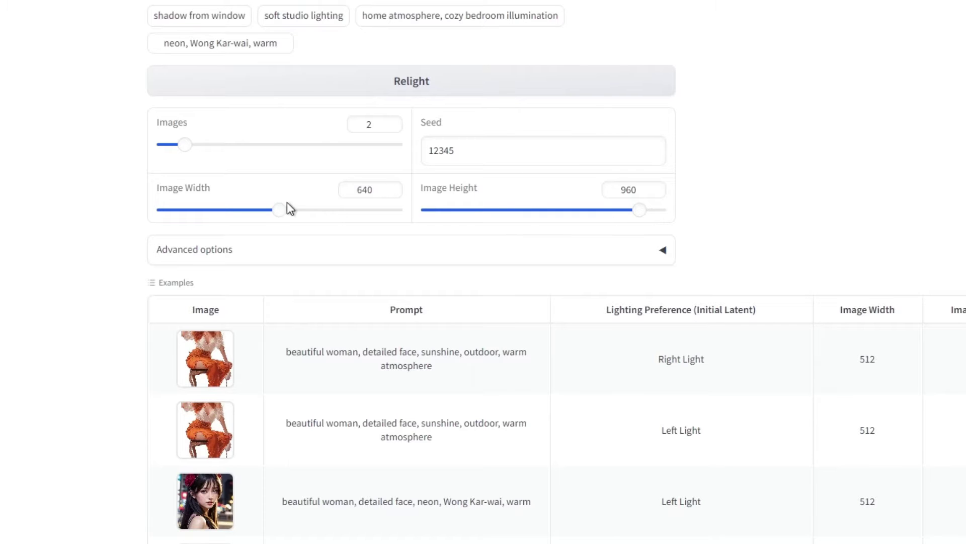
pyautogui.moveTo(287, 214); pyautogui.dragTo(306, 218)
pyautogui.scroll(6, 755, 234)
pyautogui.scroll(3, 703, 279)
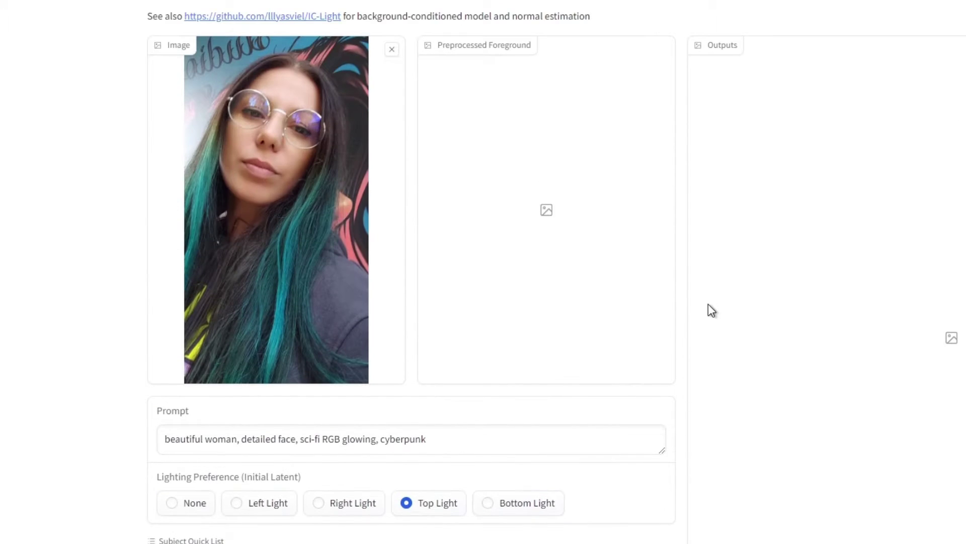
pyautogui.scroll(-4, 492, 362)
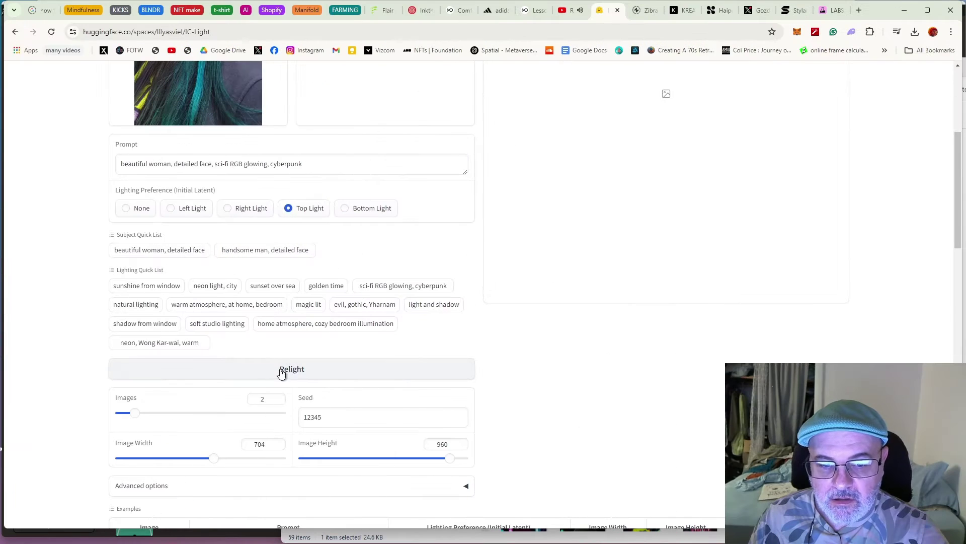
# Run Relight to produce two neon cyberpunk versions of the portrait.
pyautogui.click(281, 371)
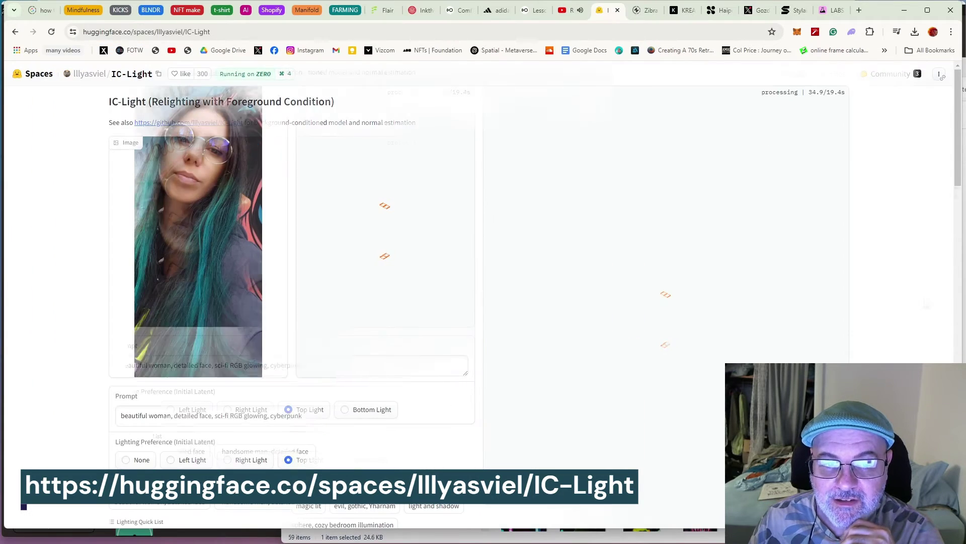
pyautogui.scroll(-1, 926, 303)
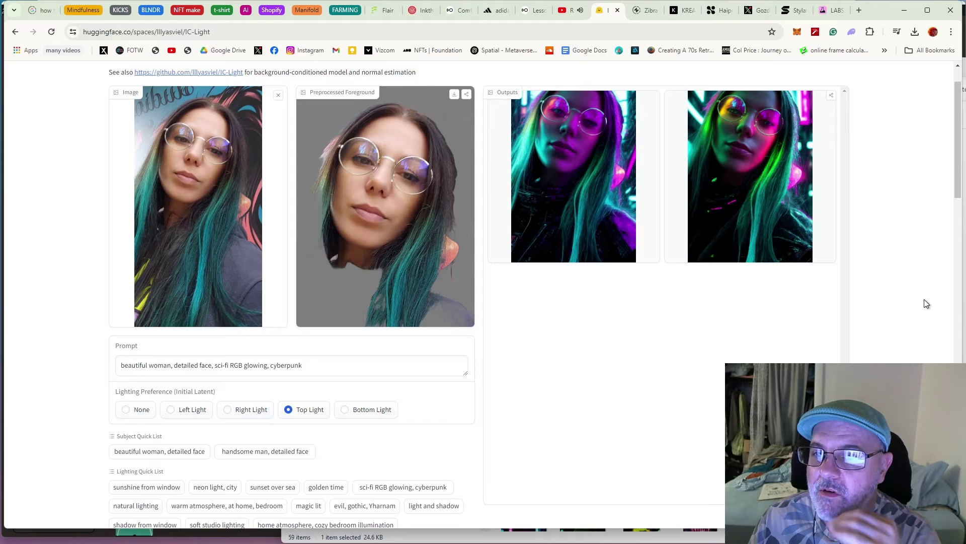
# Enlarge the first relit result and switch back and forth between the two neon versions.
pyautogui.click(574, 182)
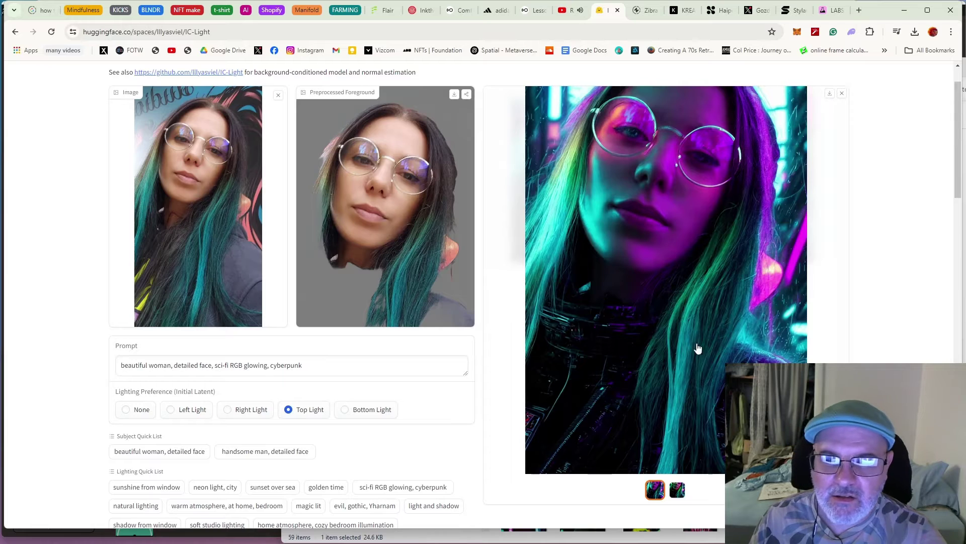
pyautogui.click(677, 491)
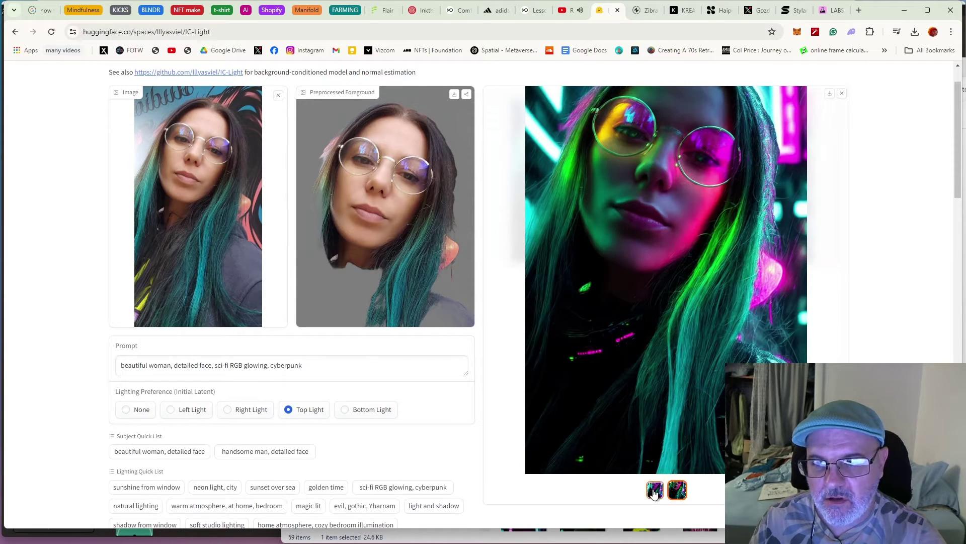
pyautogui.click(655, 491)
pyautogui.click(677, 490)
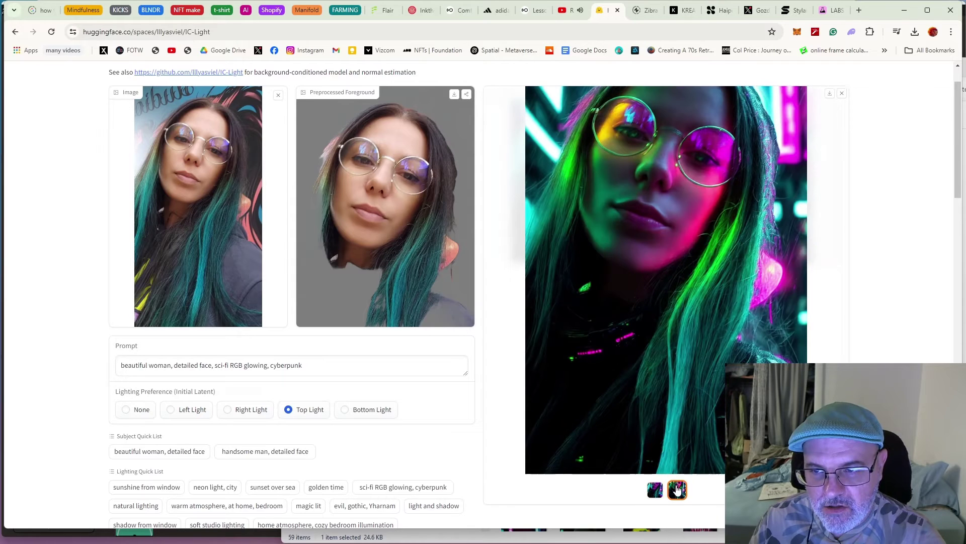
pyautogui.scroll(2, 654, 284)
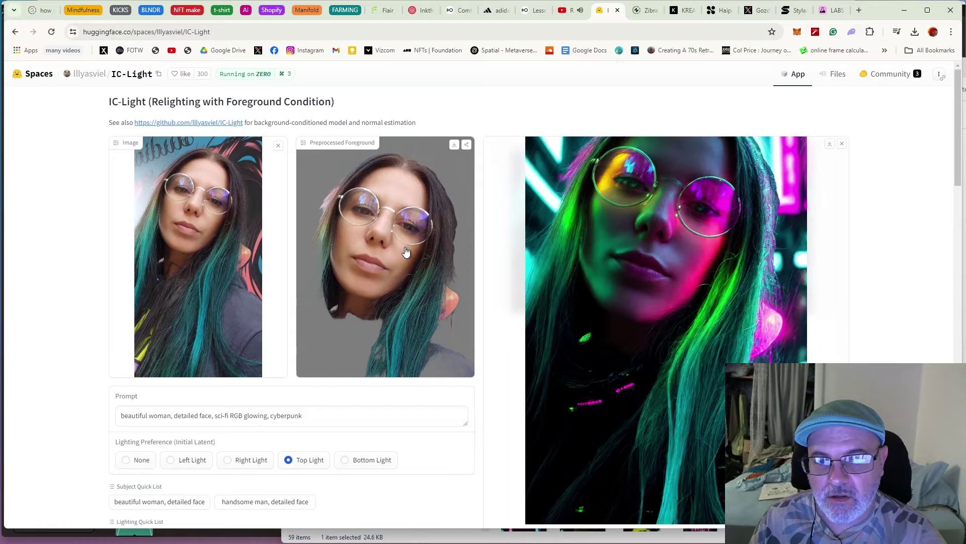
pyautogui.scroll(-3, 622, 252)
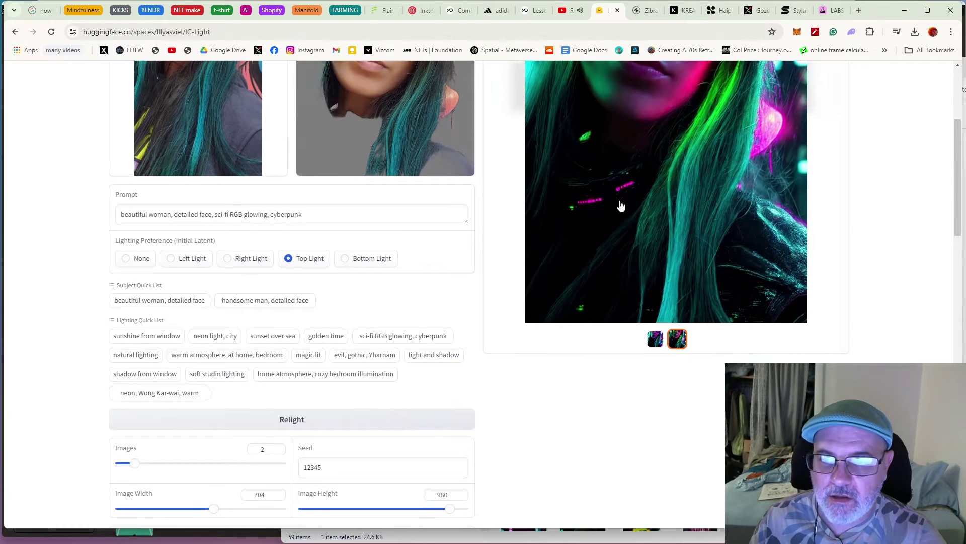
pyautogui.scroll(2, 621, 210)
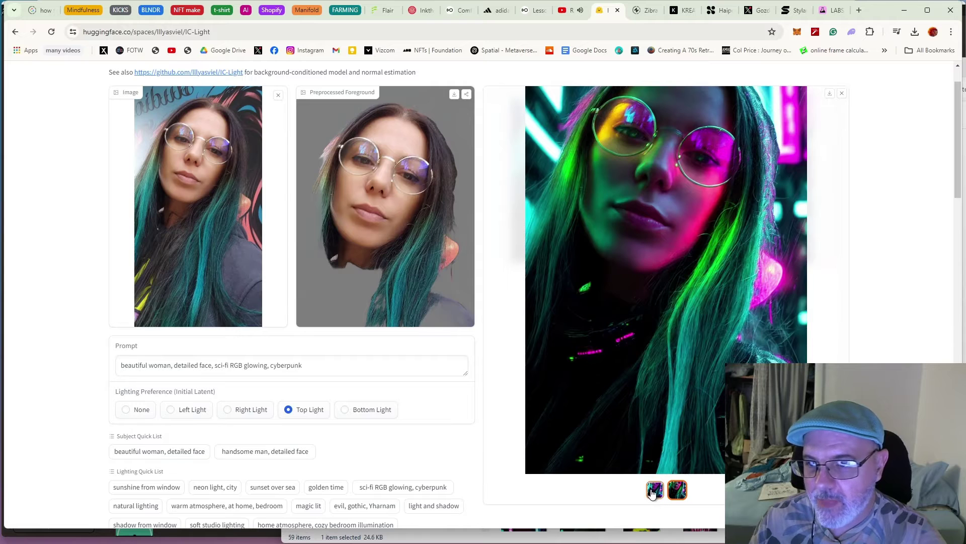
# Compare the purple-teal and green-pink results, then relight with a 'natural lighting' prompt.
pyautogui.click(654, 492)
pyautogui.click(675, 492)
pyautogui.scroll(2, 579, 340)
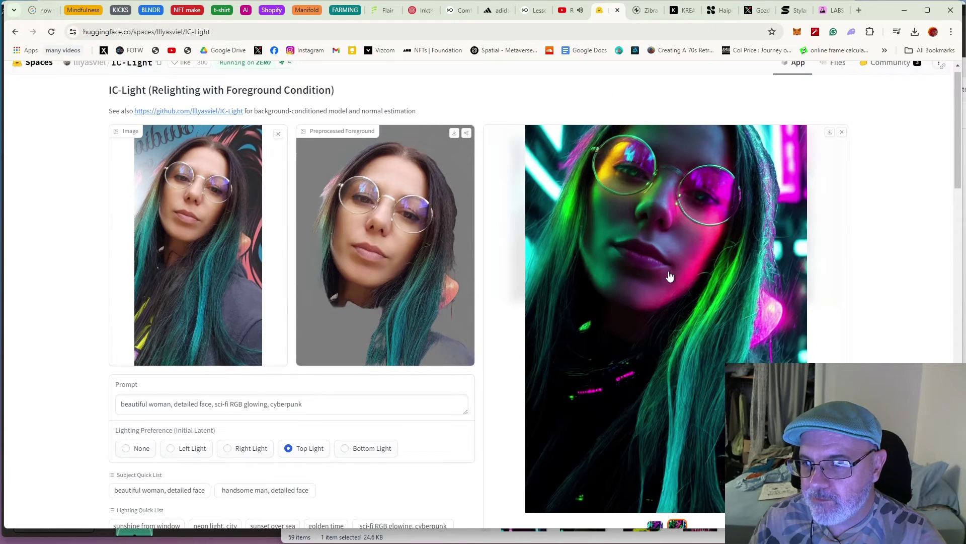
pyautogui.scroll(-2, 602, 433)
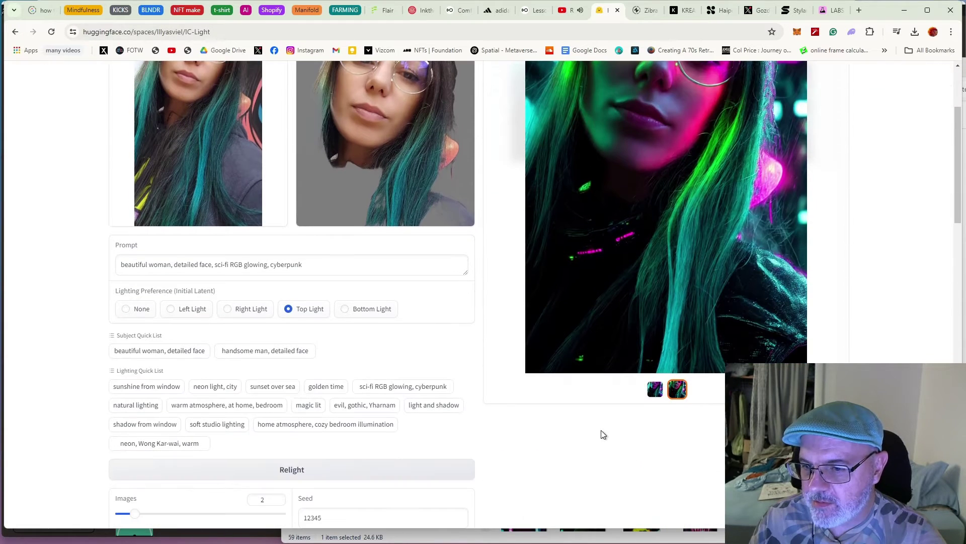
pyautogui.click(649, 391)
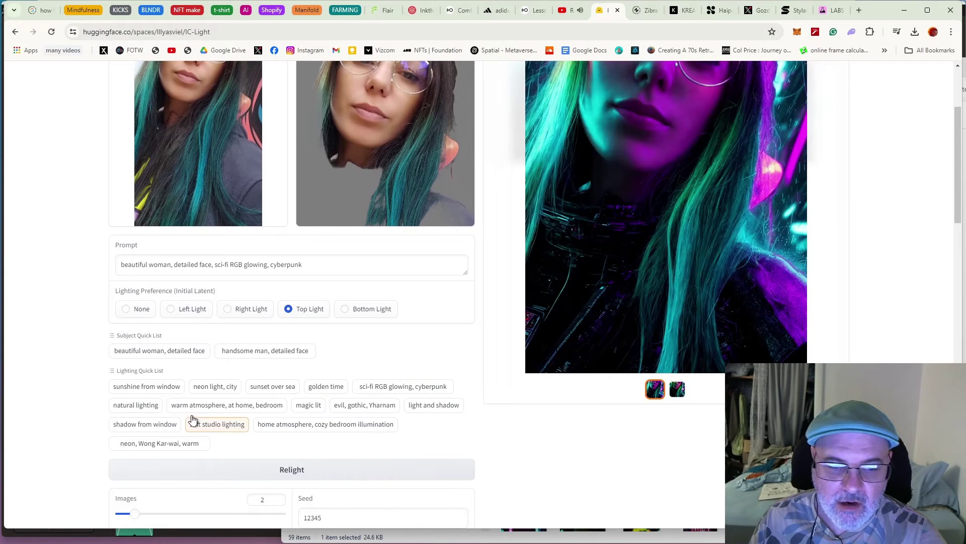
pyautogui.click(135, 408)
pyautogui.click(247, 471)
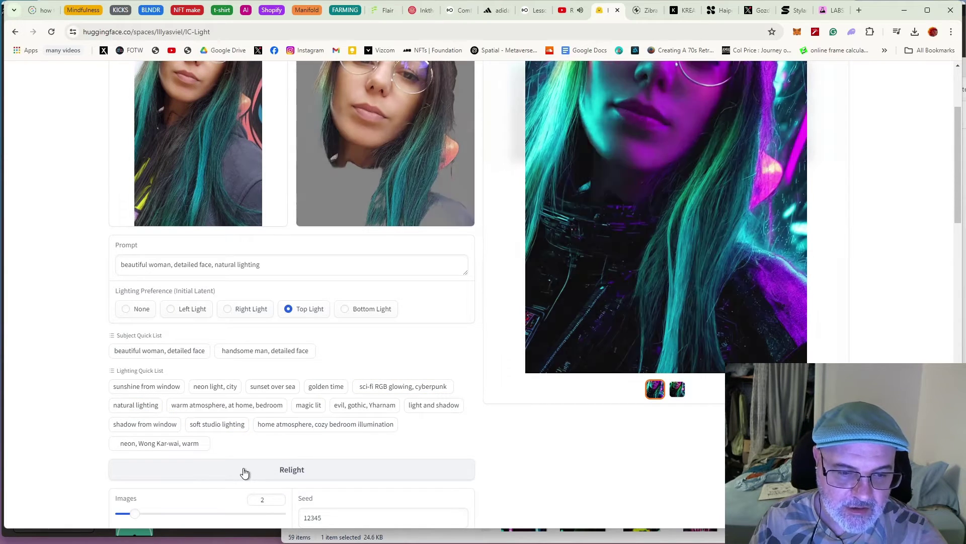
pyautogui.scroll(2, 78, 336)
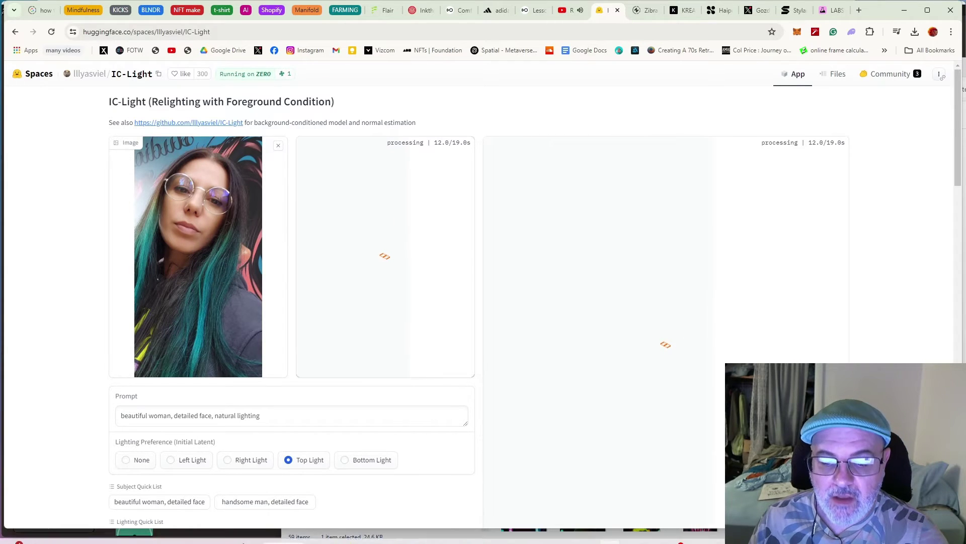
pyautogui.click(322, 533)
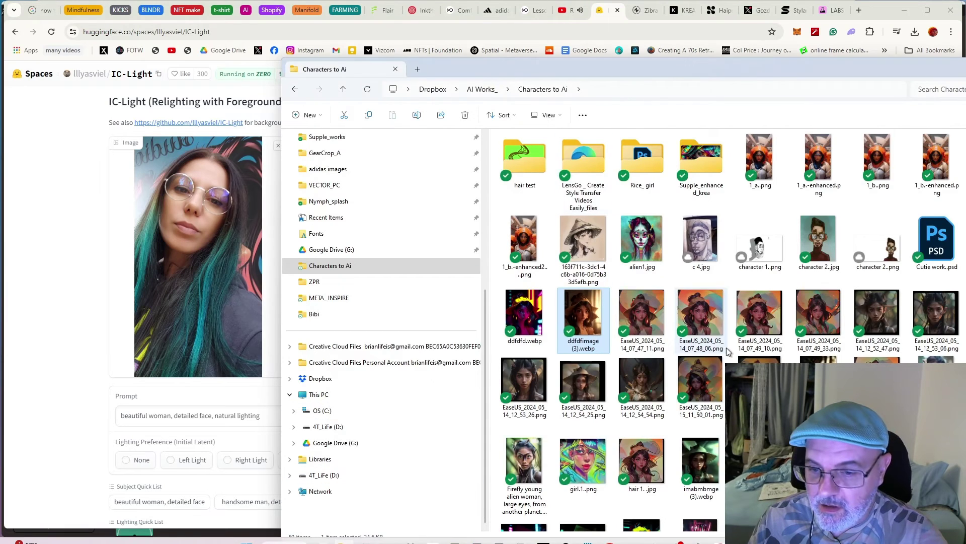
pyautogui.press('space')
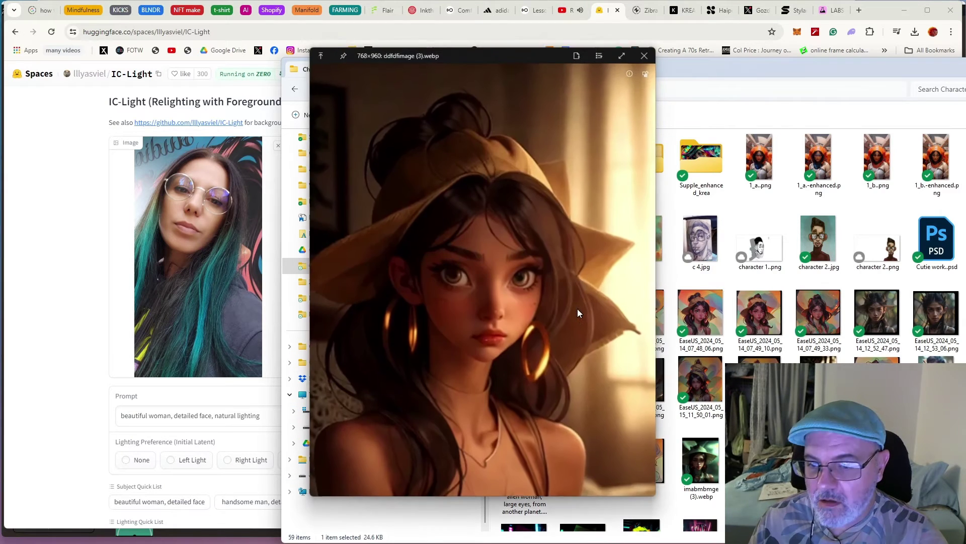
pyautogui.press('Left')
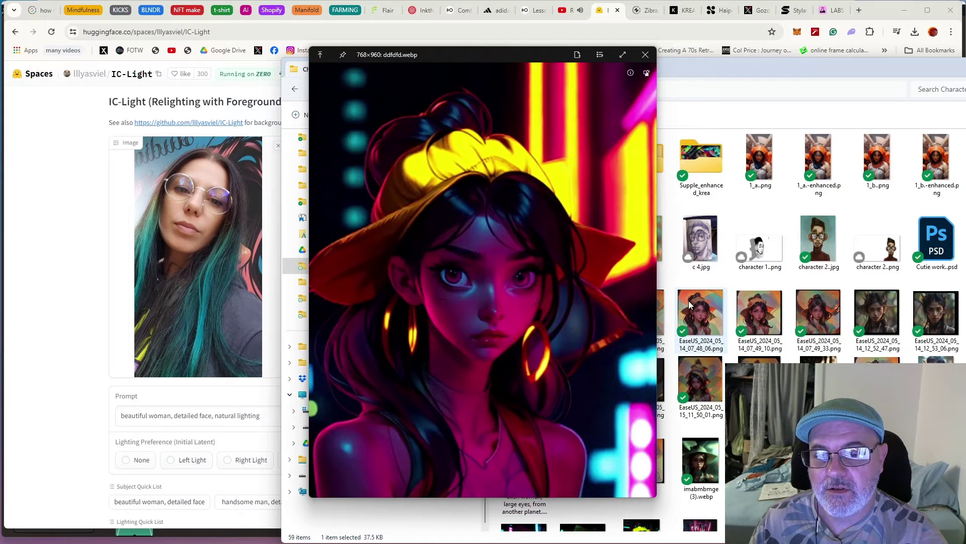
pyautogui.press('Right')
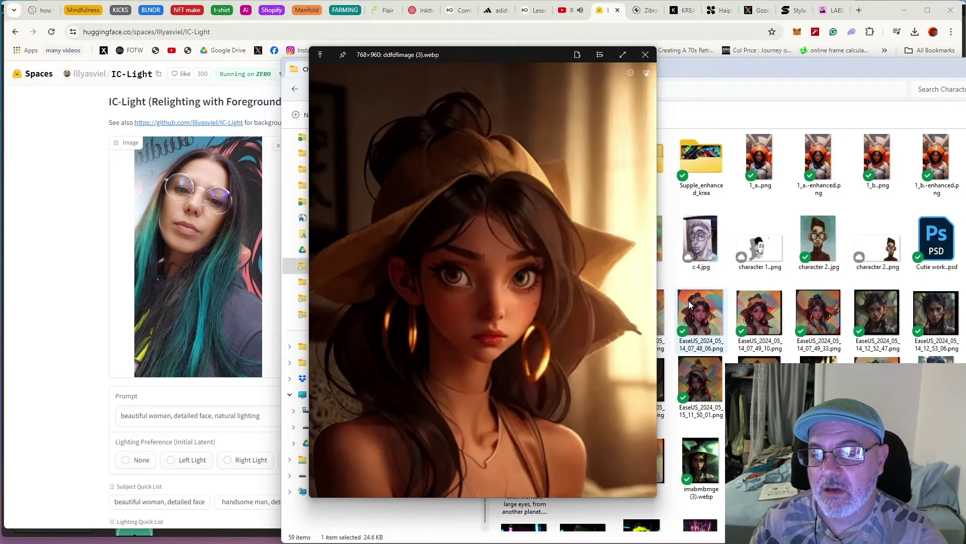
pyautogui.press('Left')
pyautogui.press('Right')
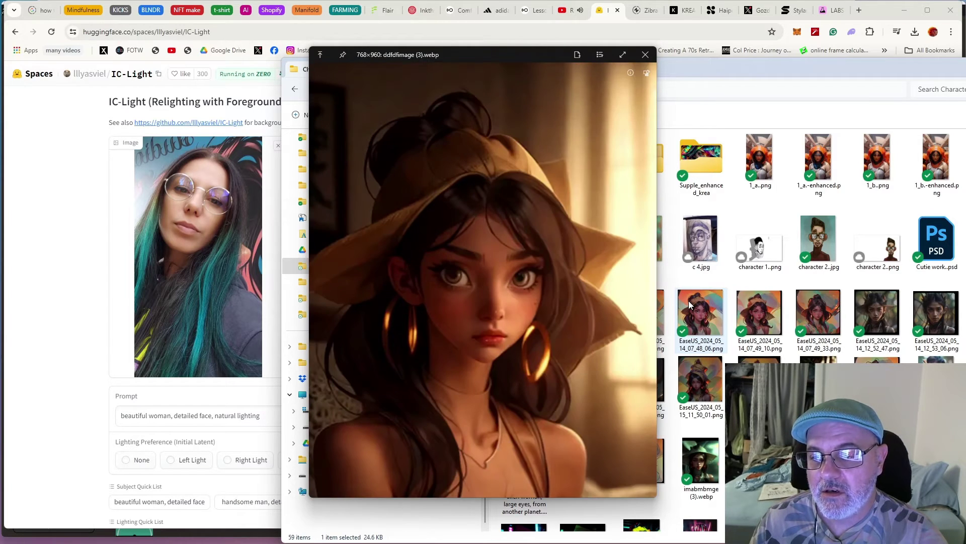
pyautogui.press('Right')
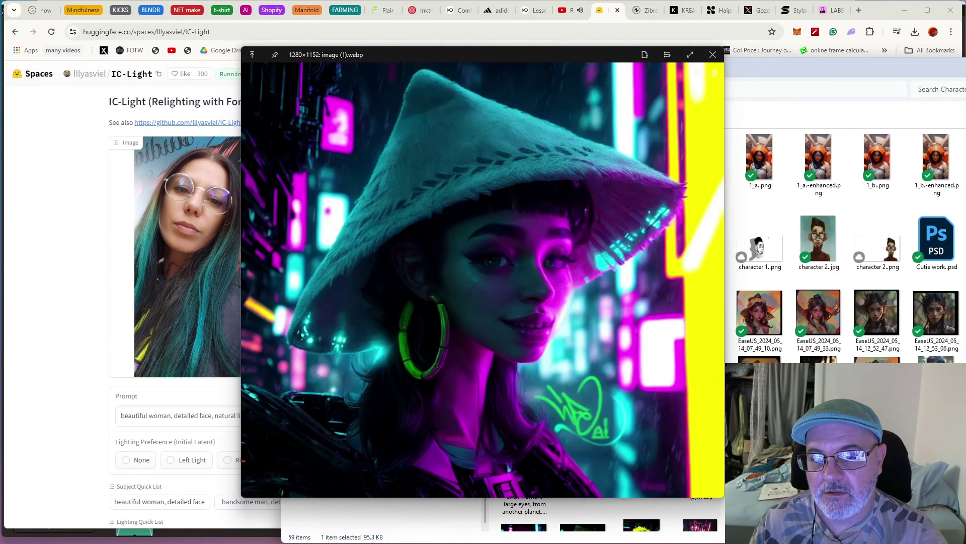
pyautogui.press('Right')
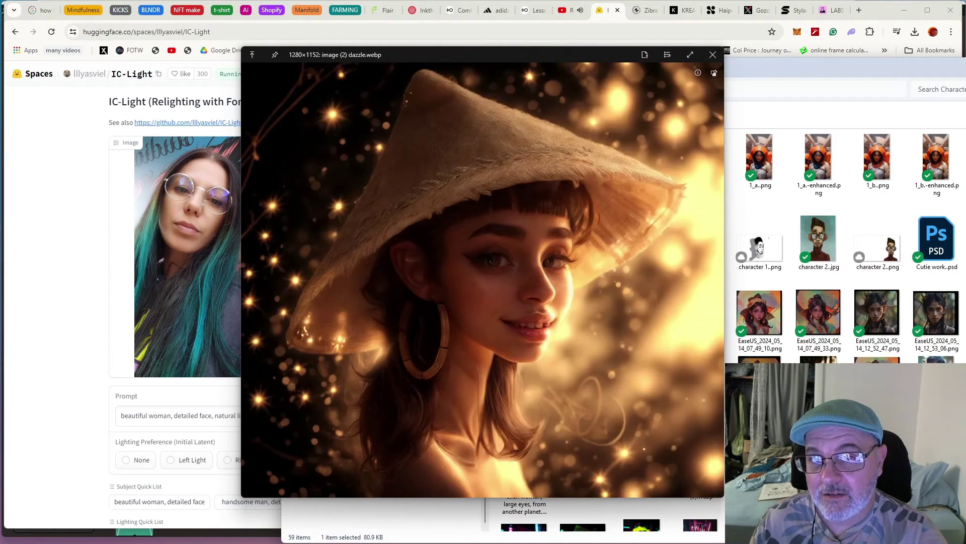
pyautogui.press('Right')
pyautogui.press('Left')
pyautogui.press('Right')
pyautogui.press('Right')
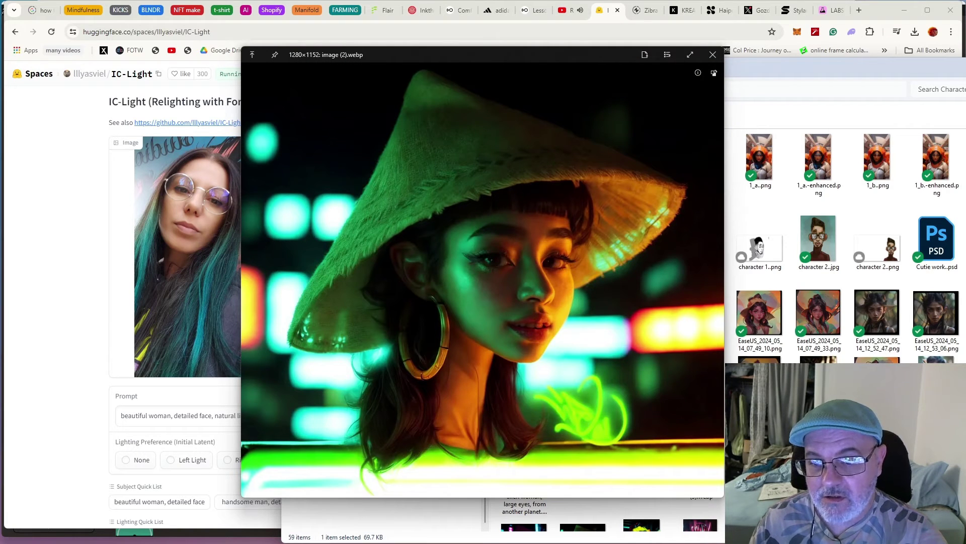
pyautogui.press('Left')
pyautogui.press('Right')
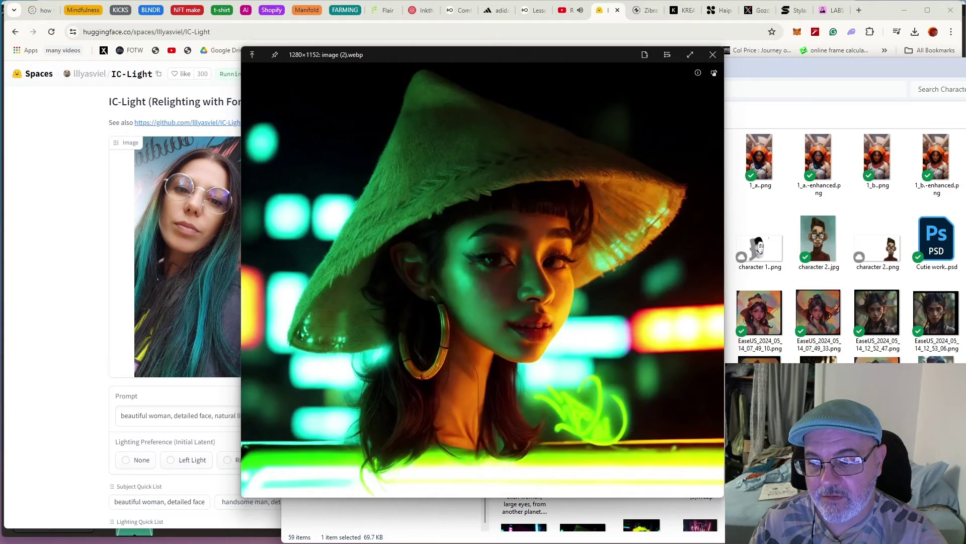
pyautogui.press('Right')
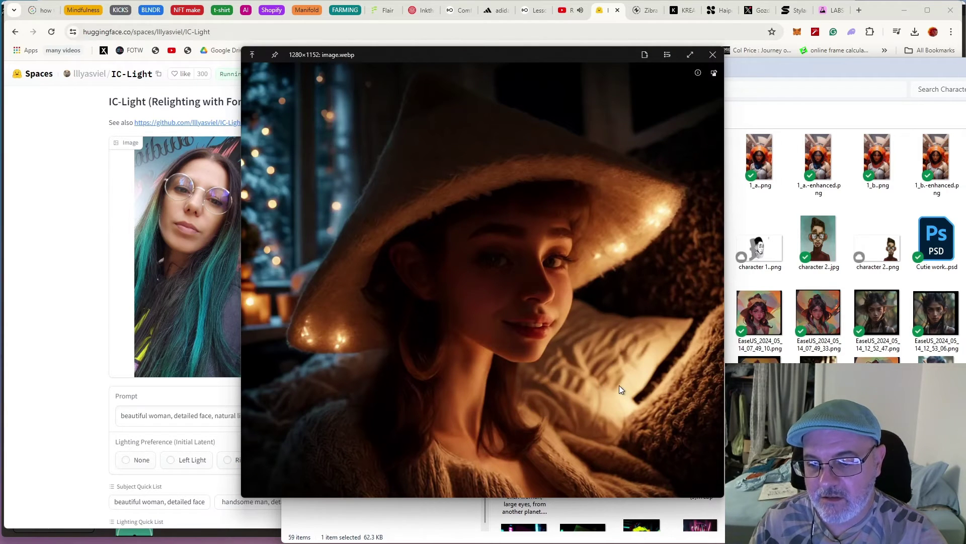
pyautogui.press('Left')
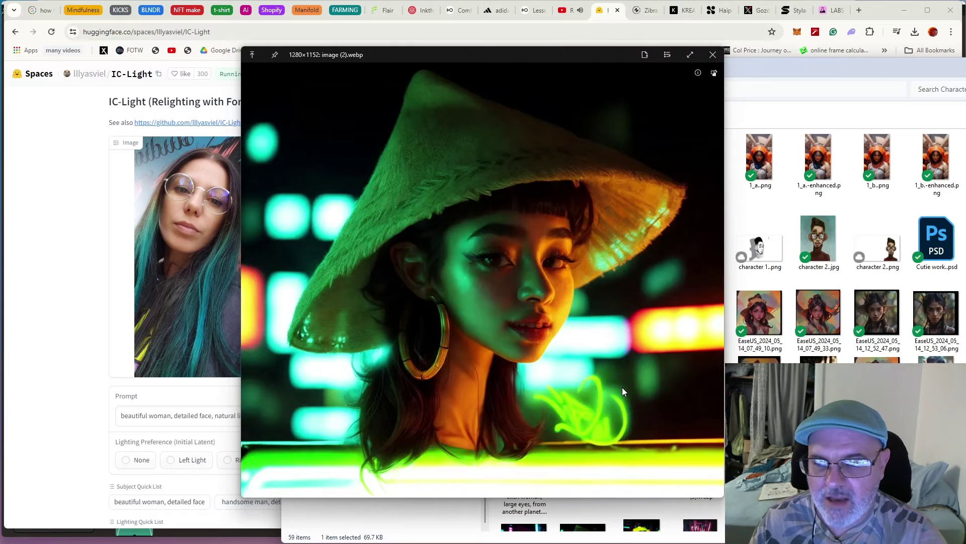
pyautogui.press('Left')
pyautogui.press('Left')
pyautogui.press('Left')
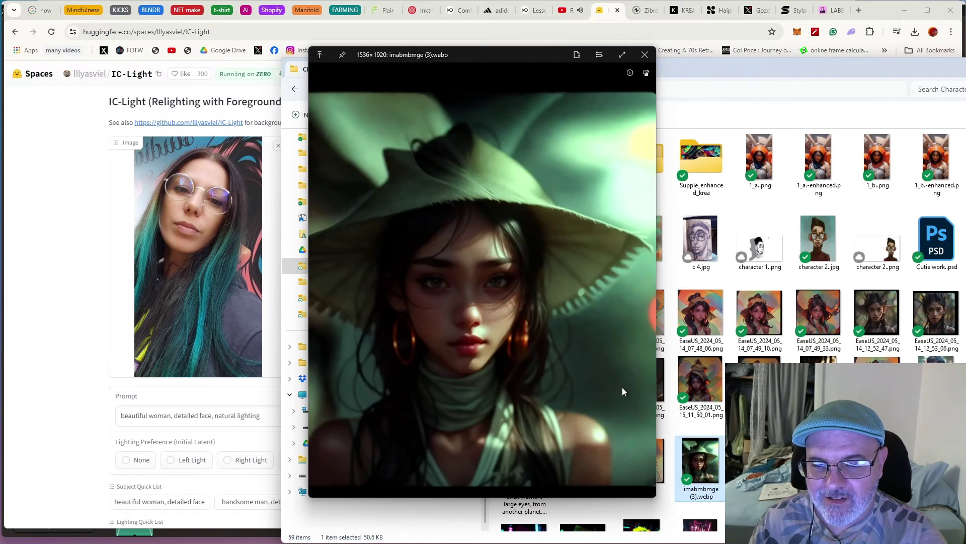
pyautogui.press('Left')
pyautogui.press('Right')
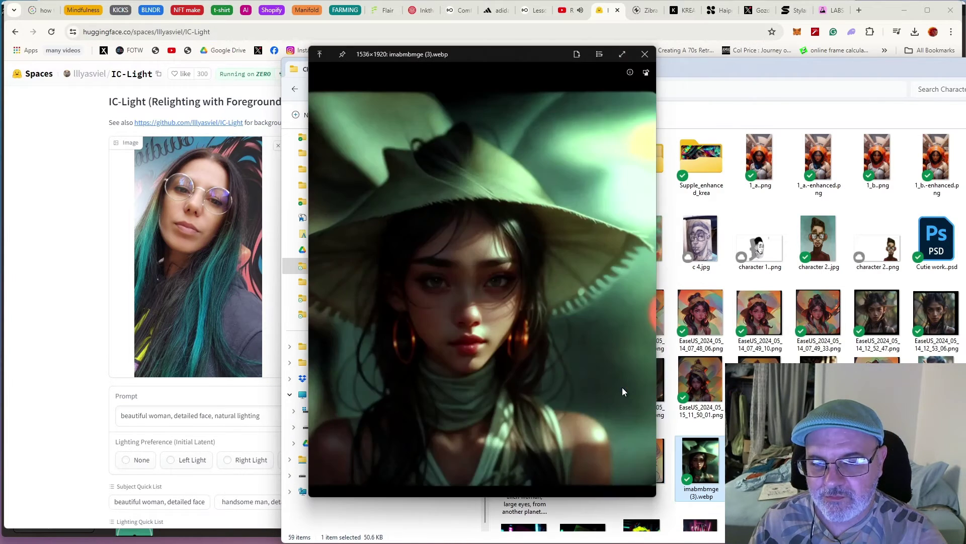
pyautogui.press('Right')
pyautogui.press('Right')
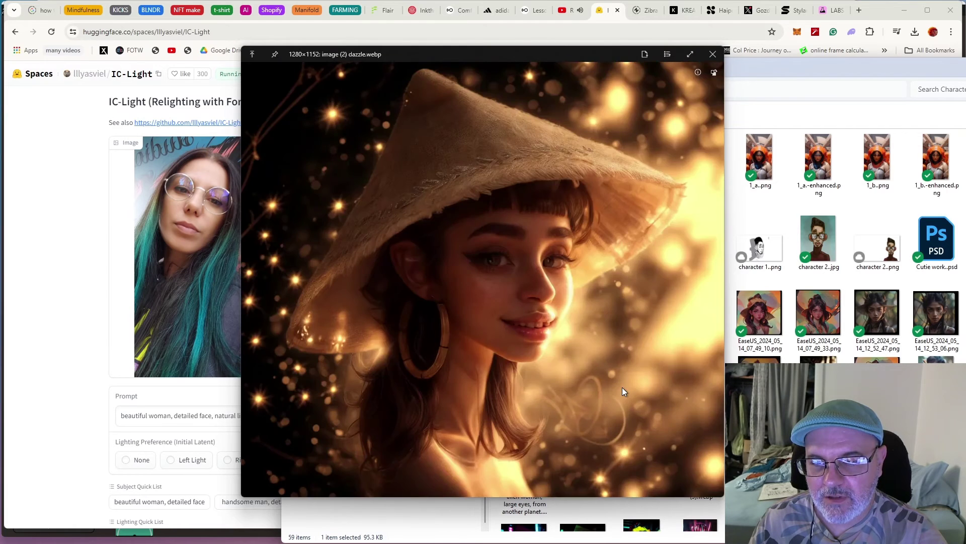
pyautogui.press('Left')
pyautogui.hotkey('alt', 'Tab')
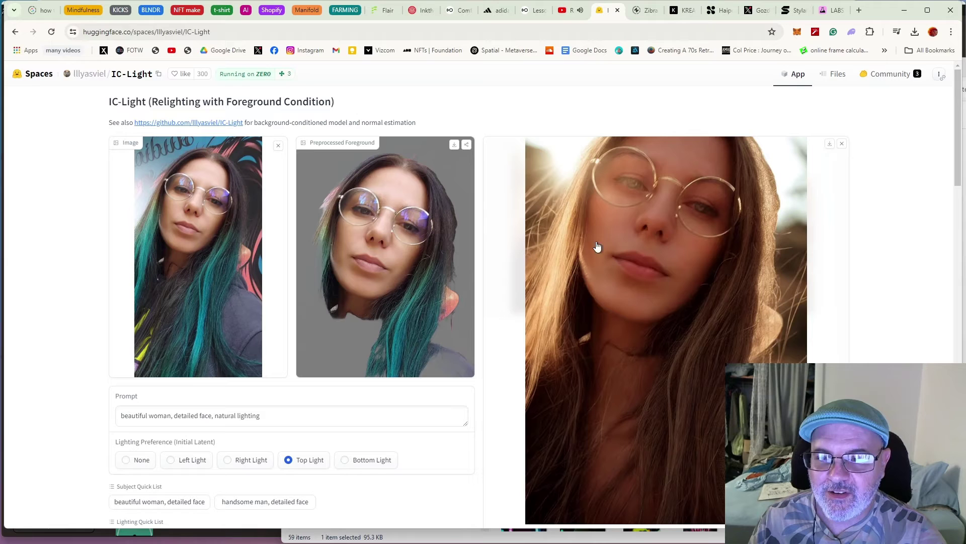
pyautogui.scroll(-3, 593, 360)
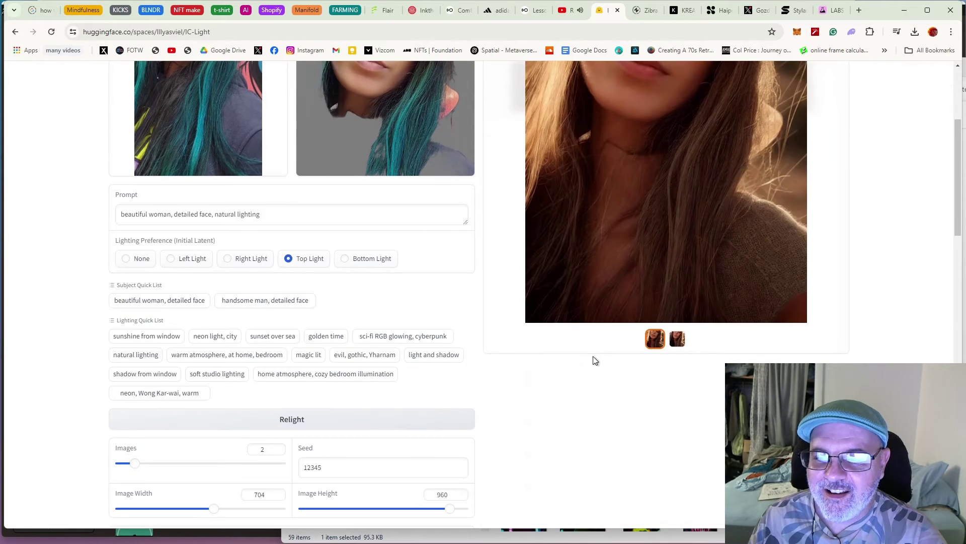
# Show the second natural-lighting result in the gallery.
pyautogui.click(677, 341)
pyautogui.scroll(2, 629, 318)
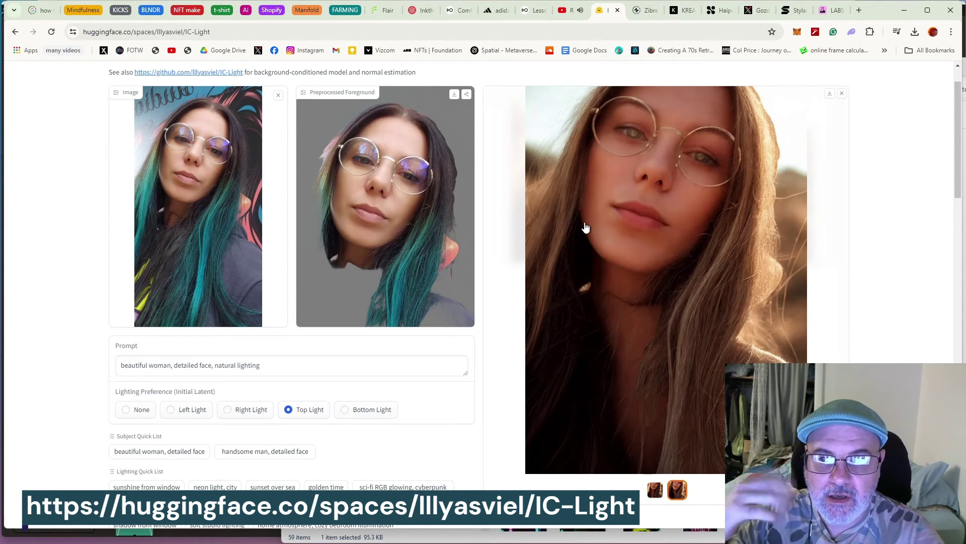
pyautogui.scroll(-3, 264, 345)
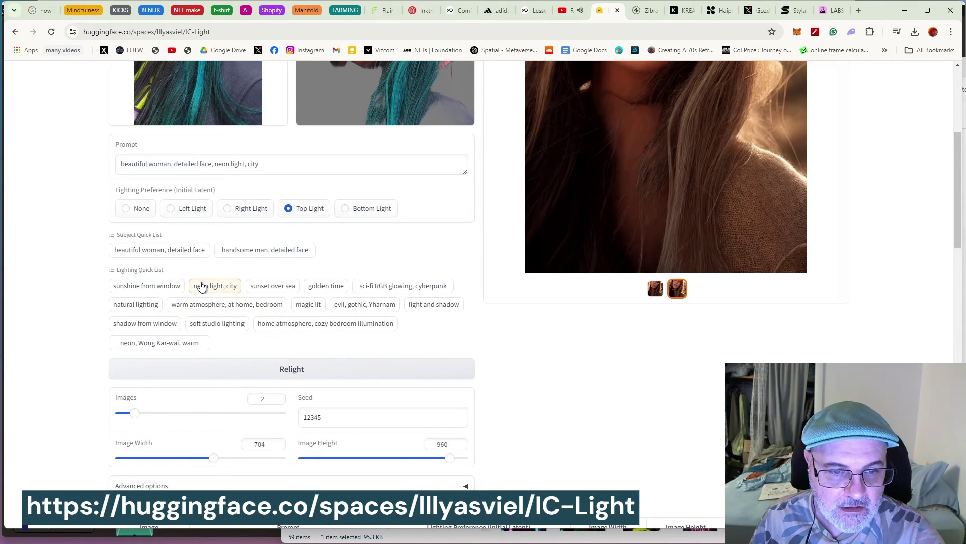
# Relight with the 'neon light, city' prompt and select the Space's URL.
pyautogui.click(216, 368)
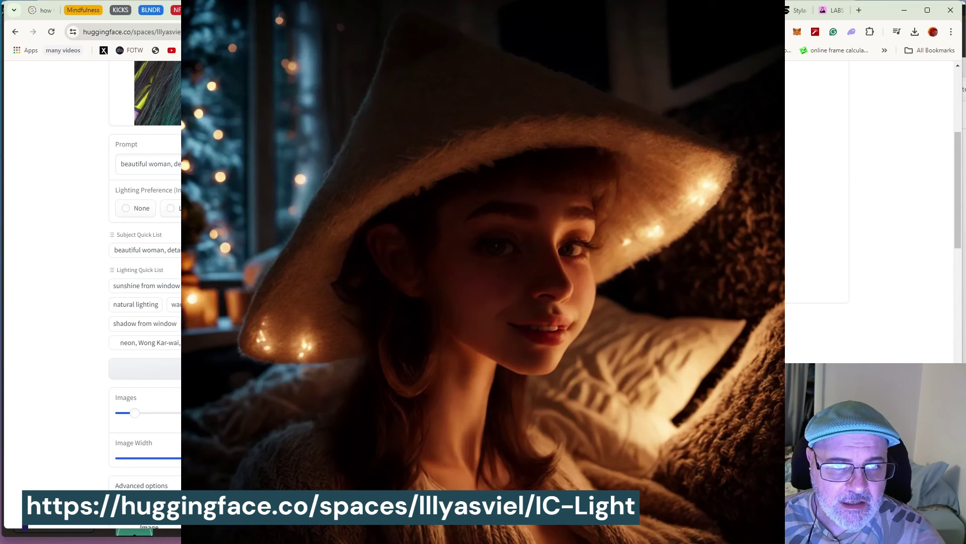
pyautogui.click(79, 34)
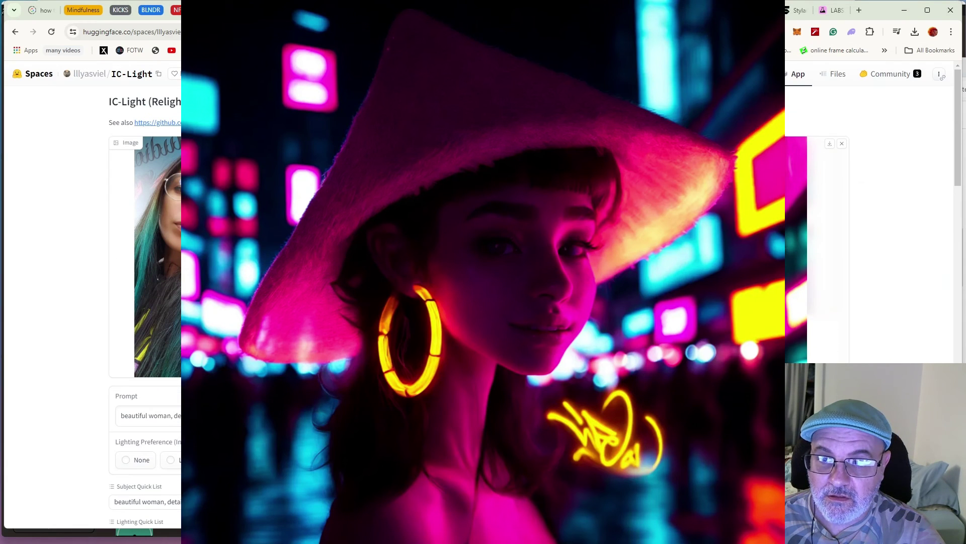
pyautogui.scroll(-1, 657, 294)
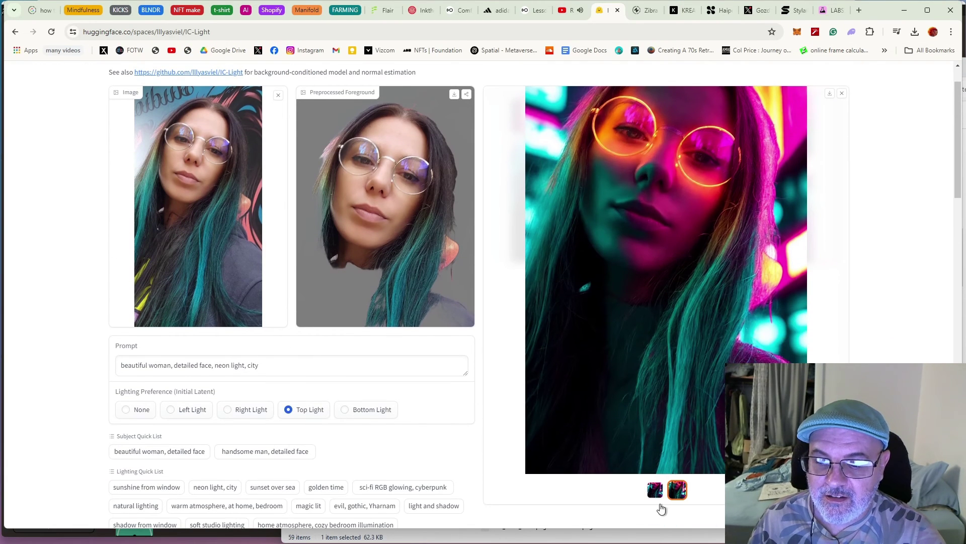
# Switch between the two neon-city results, then select the Space's web address.
pyautogui.click(654, 490)
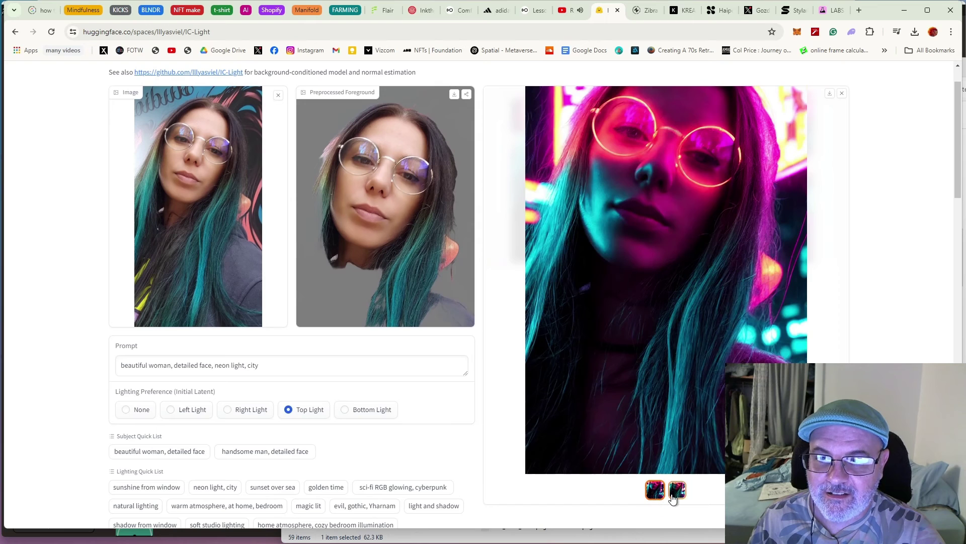
pyautogui.click(677, 490)
pyautogui.click(657, 491)
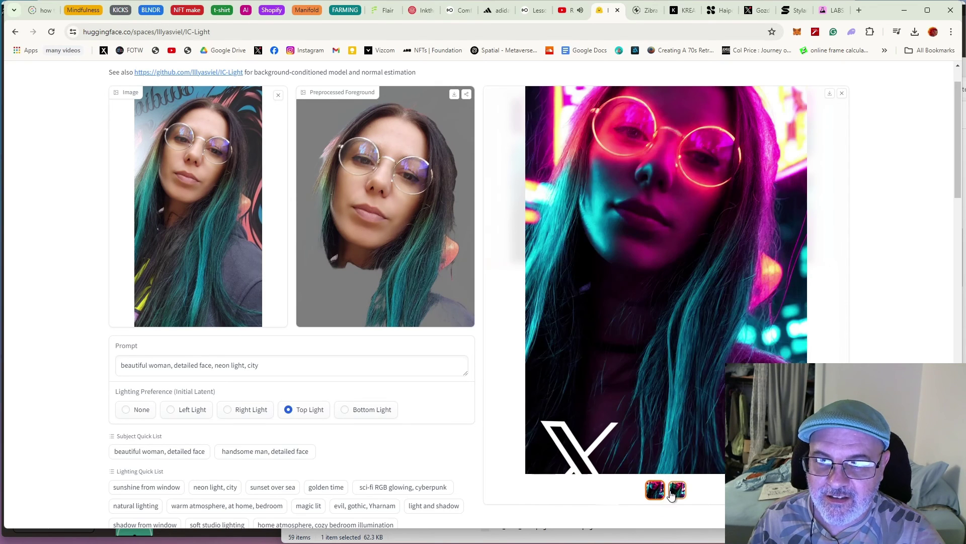
pyautogui.scroll(1, 660, 377)
pyautogui.click(135, 32)
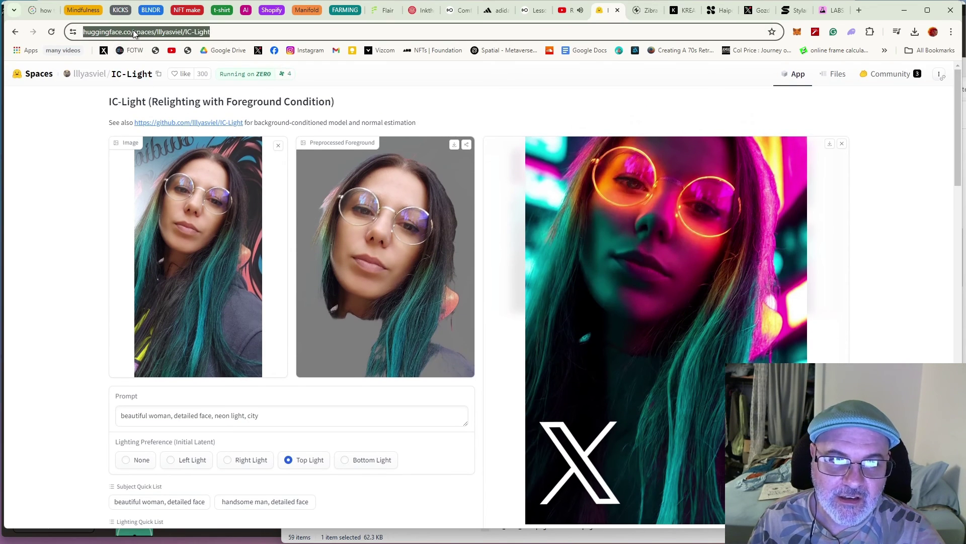